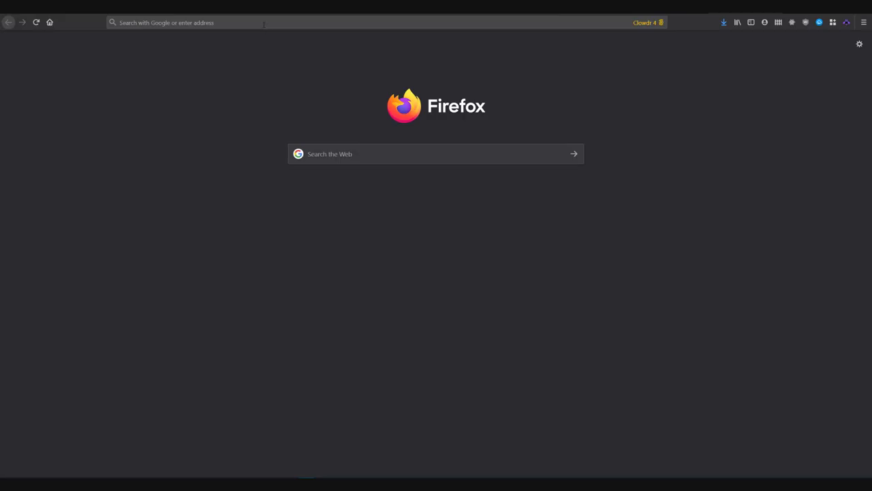
Step: Open app.clowdr.org, log in to the account, and agree to the cookie policy
{"action": "left_click", "coordinate": [264, 24]}
{"action": "type", "text": "app.clowdr.org"}
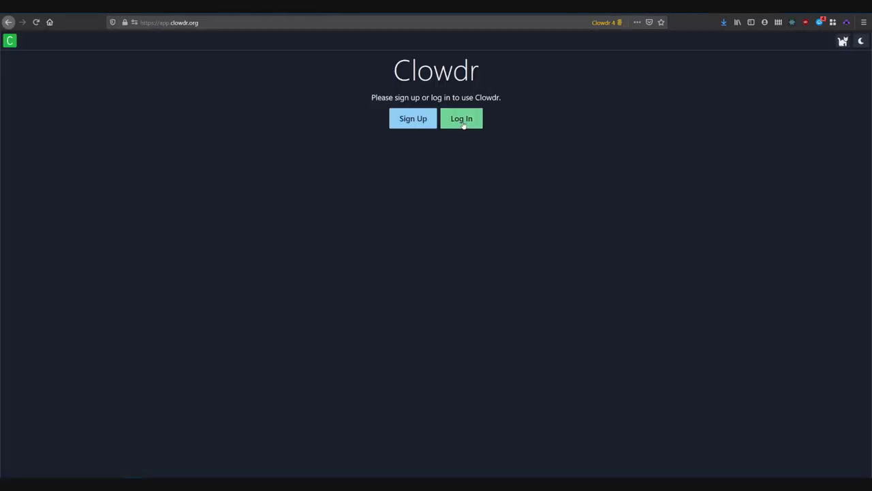
{"action": "left_click", "coordinate": [466, 124]}
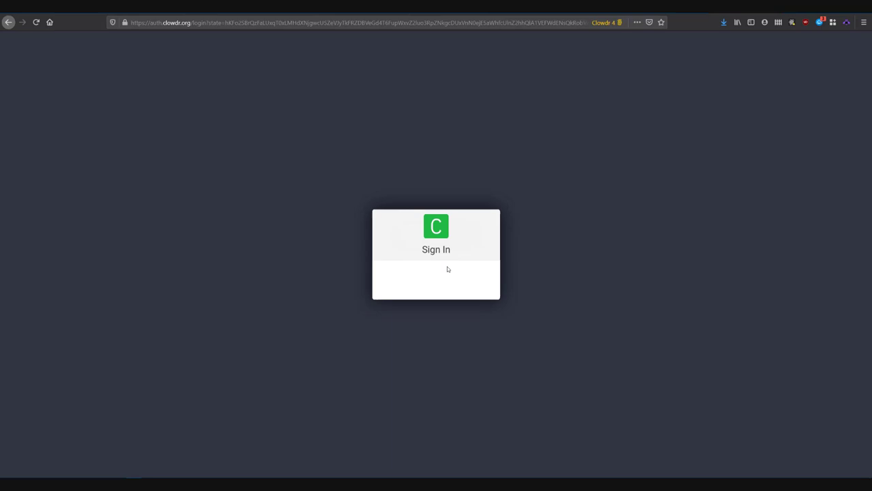
{"action": "left_click", "coordinate": [460, 334]}
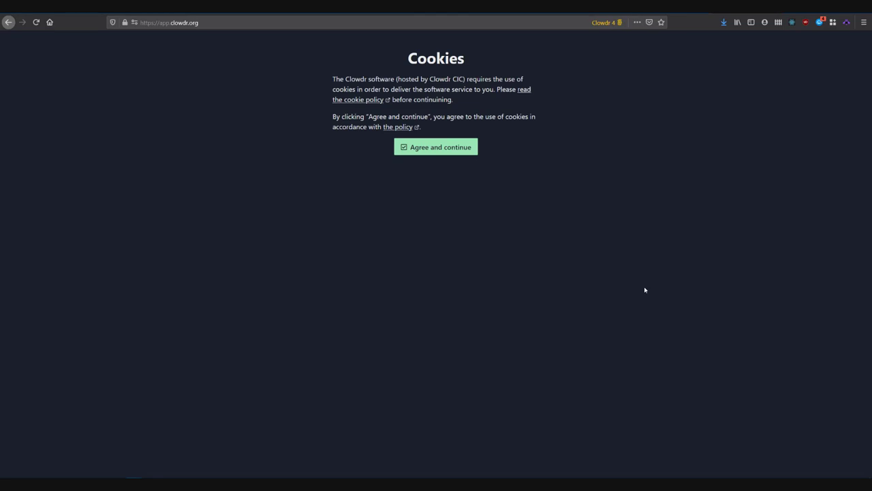
{"action": "left_click", "coordinate": [443, 149]}
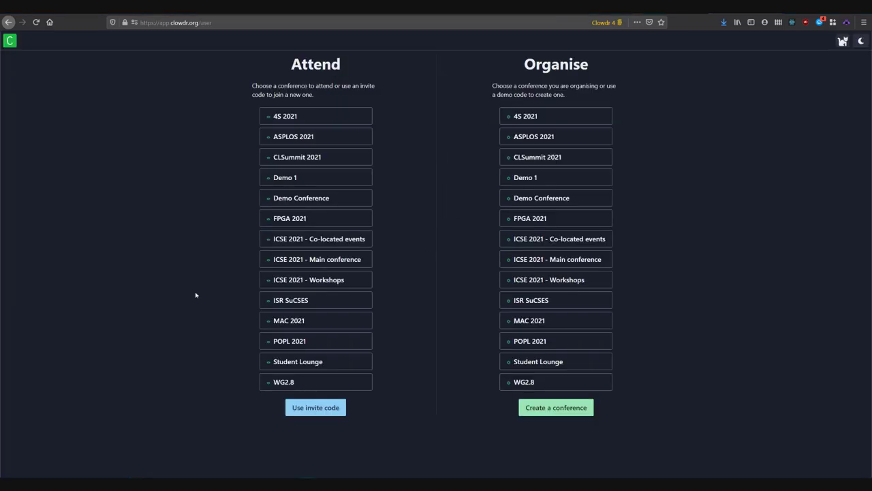
Step: Enter Demo Conference as an attendee and open the Auditorium room from today's program rooms
{"action": "left_click", "coordinate": [273, 201]}
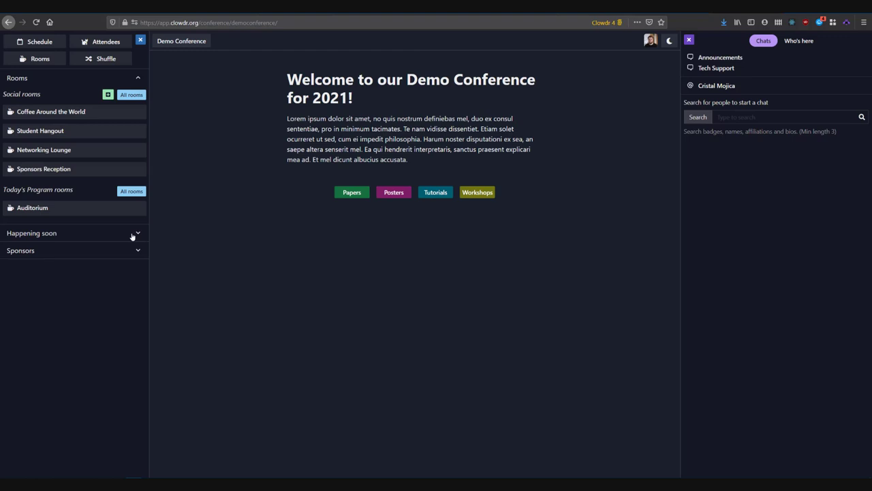
{"action": "left_click", "coordinate": [57, 212]}
{"action": "left_click", "coordinate": [57, 210]}
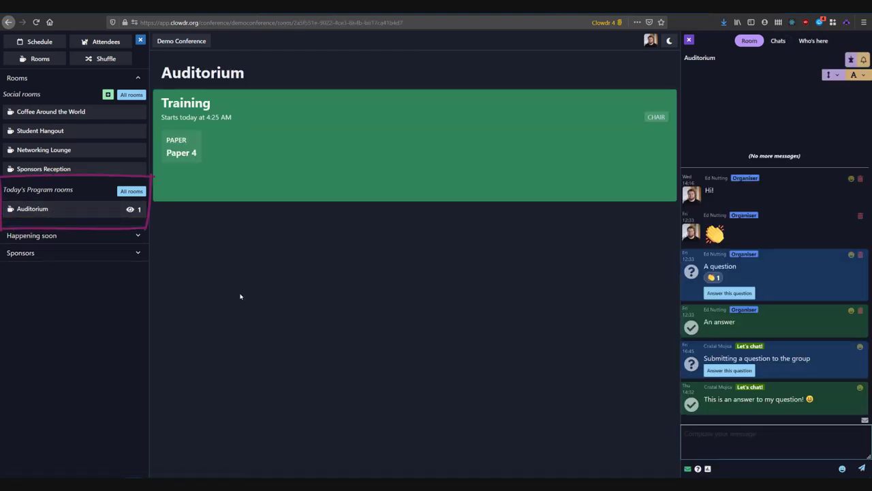
Step: Search the events happening soon by the presenter's name, and reach the Auditorium room through the Training: Paper 4 event
{"action": "left_click", "coordinate": [62, 238]}
{"action": "left_click", "coordinate": [35, 264]}
{"action": "type", "text": "Ed N"}
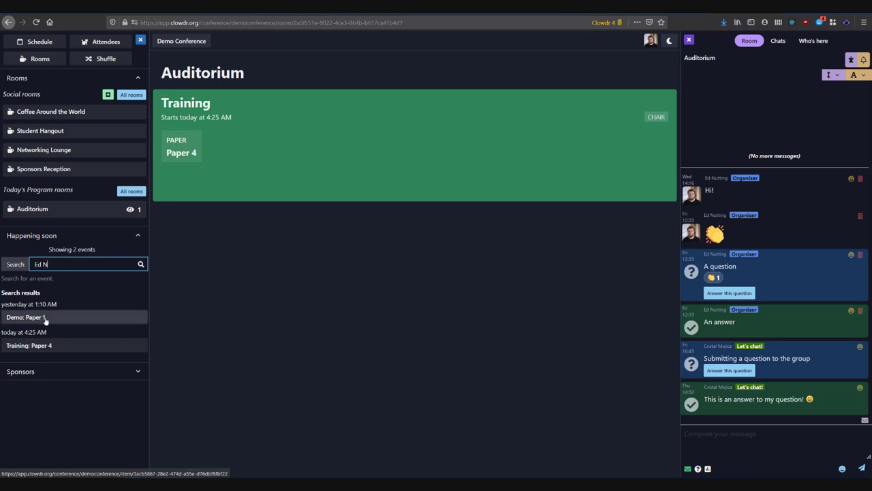
{"action": "left_click", "coordinate": [45, 345]}
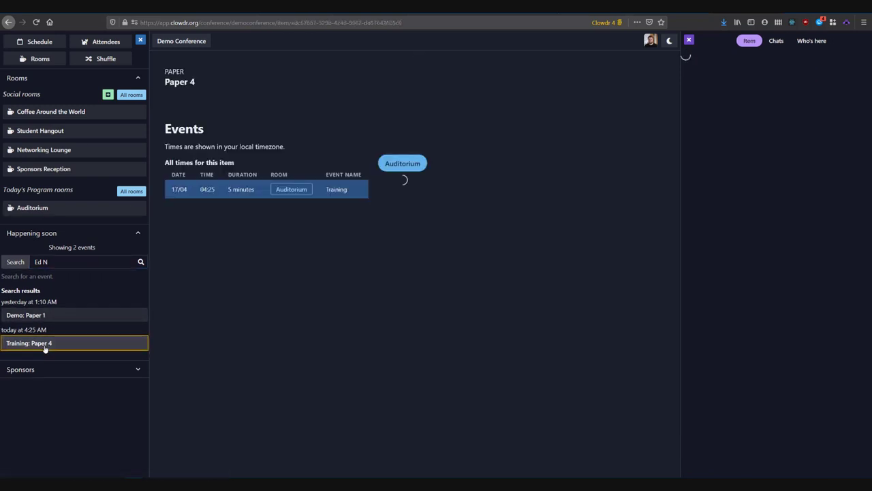
{"action": "left_click", "coordinate": [292, 189]}
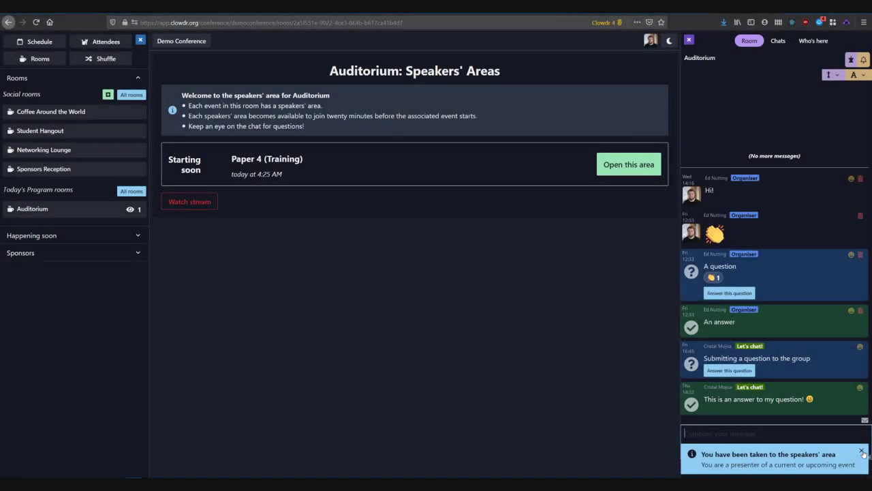
Step: Open the speakers' area for Paper 4 (Training) and start the camera with OBS-Camera, remembering the browser permission
{"action": "left_click", "coordinate": [617, 172]}
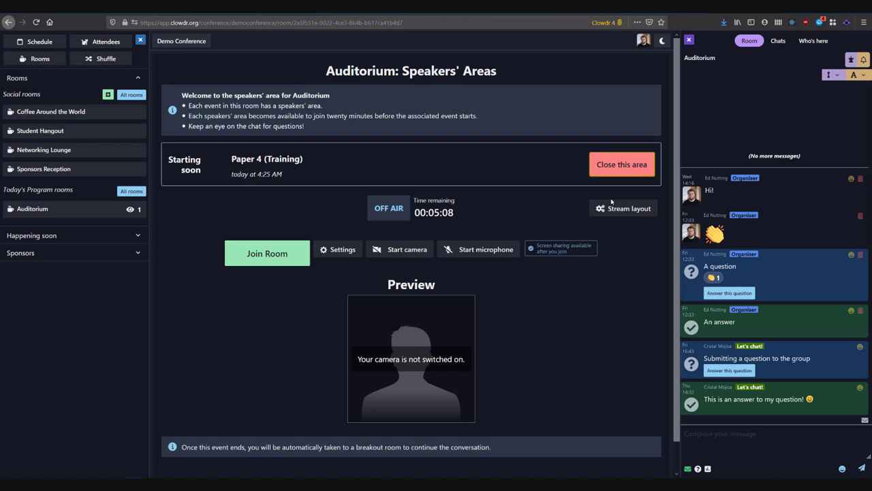
{"action": "scroll", "coordinate": [583, 321], "scroll_direction": "down", "scroll_amount": 1}
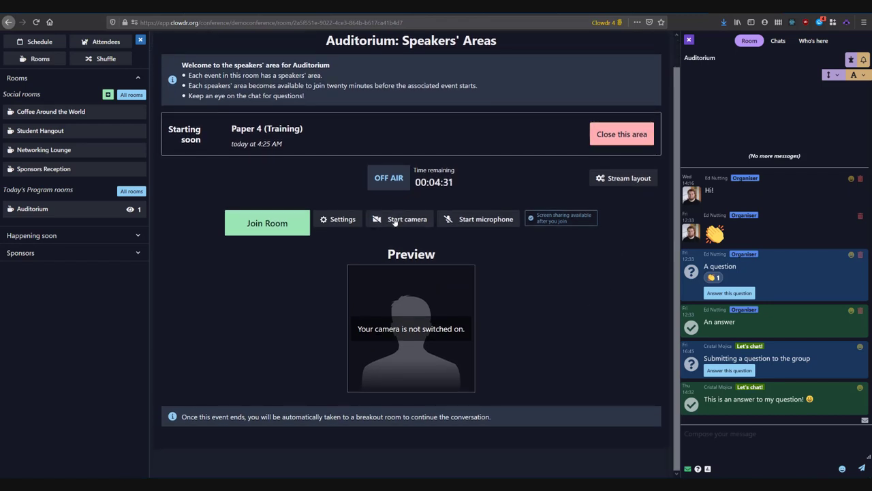
{"action": "left_click", "coordinate": [395, 220]}
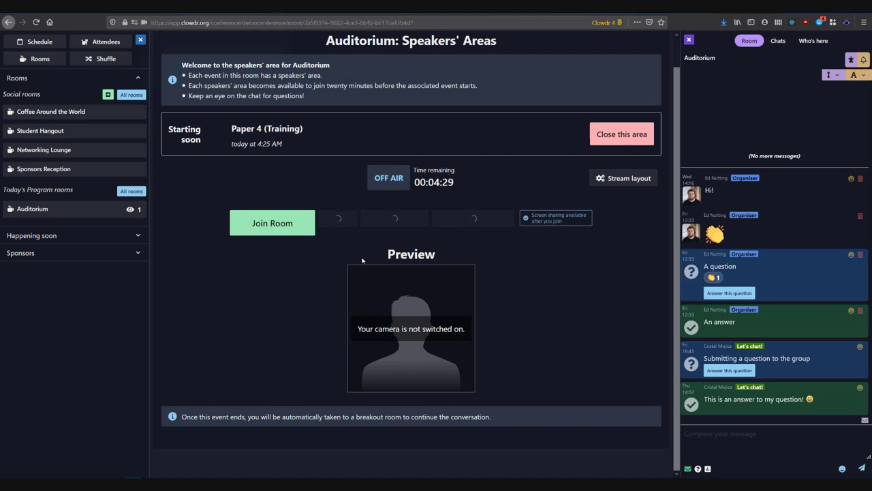
{"action": "left_click", "coordinate": [223, 58]}
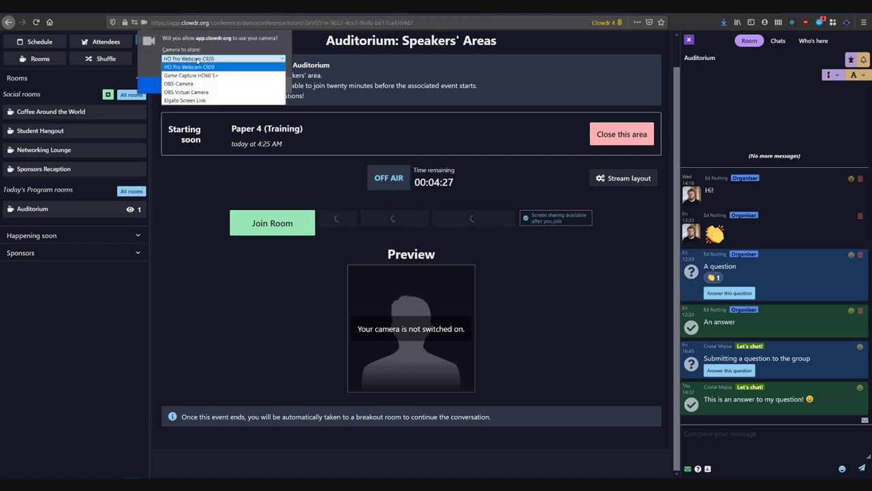
{"action": "left_click", "coordinate": [195, 84]}
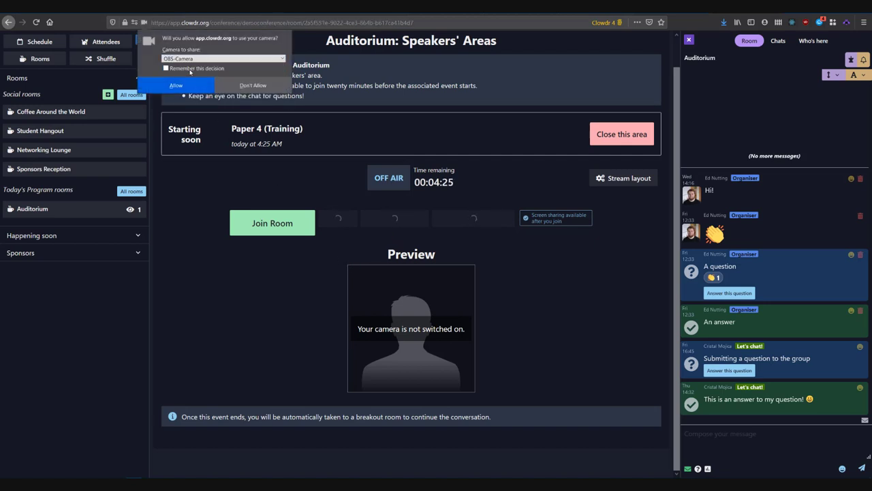
{"action": "left_click", "coordinate": [190, 69]}
{"action": "left_click", "coordinate": [176, 85]}
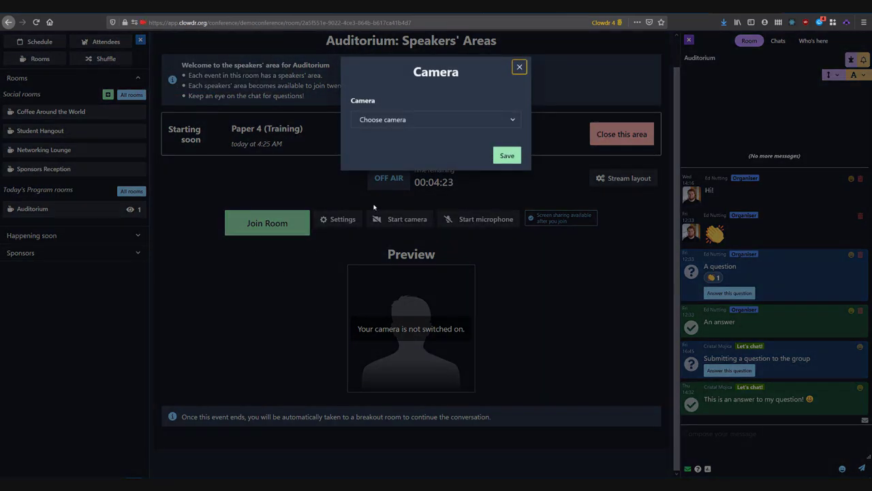
{"action": "left_click", "coordinate": [409, 120]}
{"action": "left_click", "coordinate": [404, 176]}
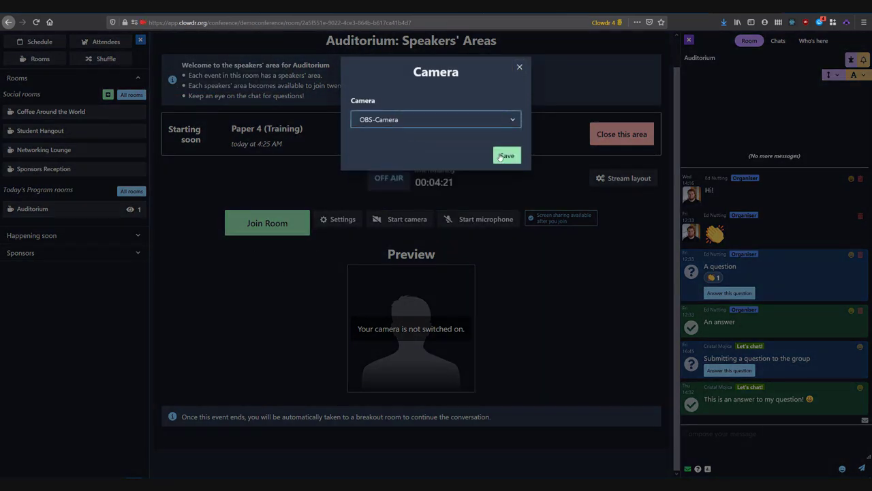
{"action": "left_click", "coordinate": [505, 156]}
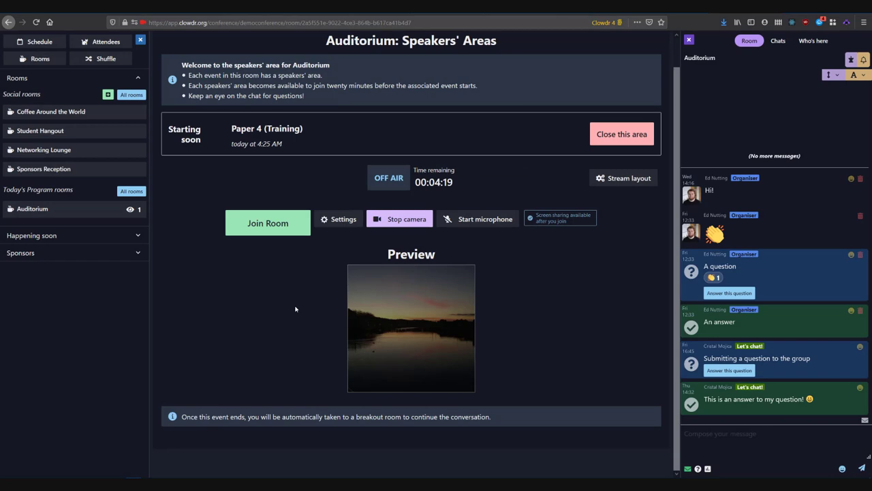
Step: Start the microphone with Focusrite USB (Focusrite USB Audio), remembering the browser permission, and join the room
{"action": "left_click", "coordinate": [480, 226]}
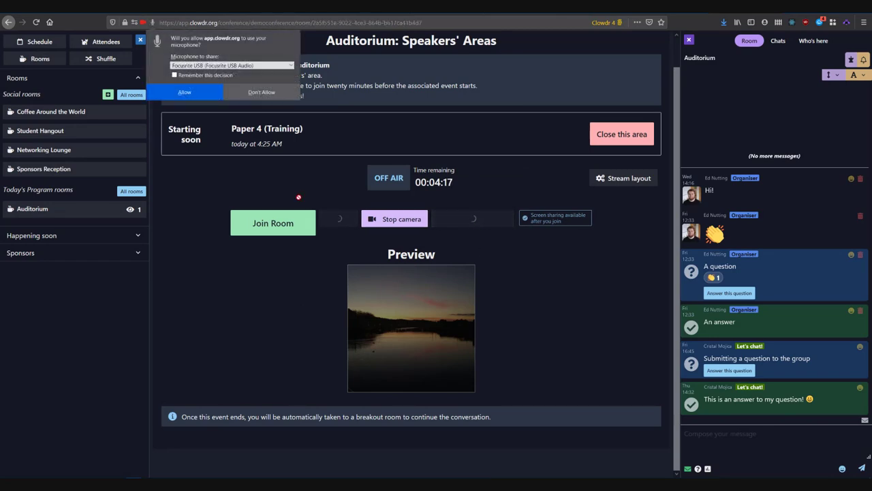
{"action": "left_click", "coordinate": [187, 92]}
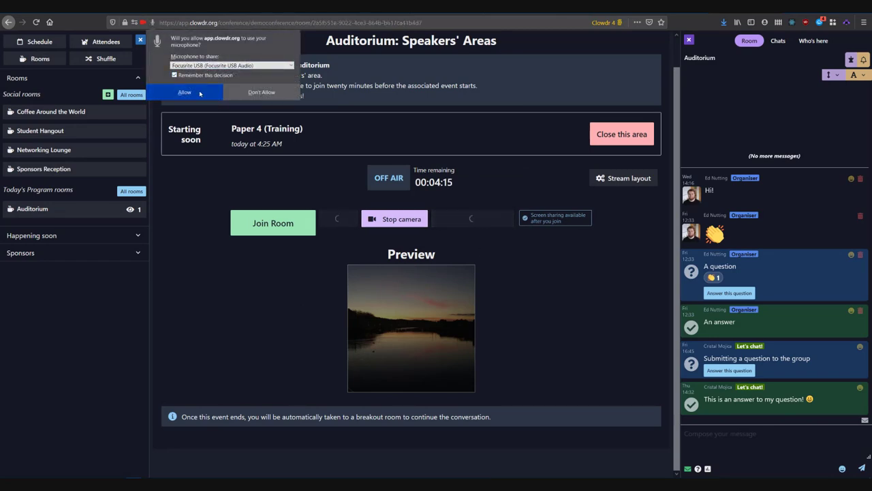
{"action": "left_click", "coordinate": [458, 118]}
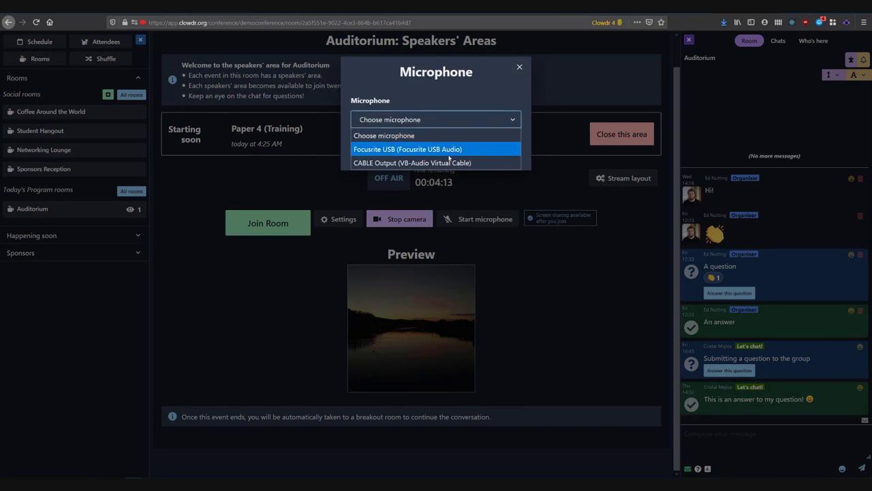
{"action": "left_click", "coordinate": [402, 145]}
{"action": "left_click", "coordinate": [505, 156]}
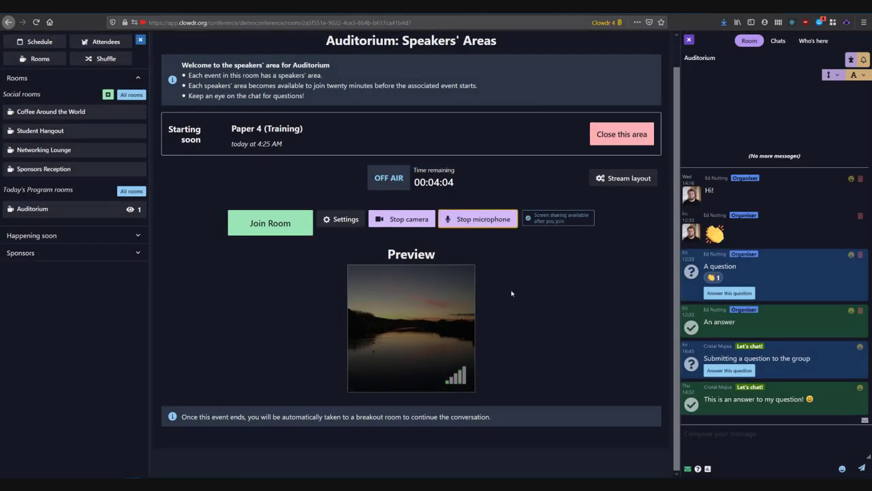
{"action": "left_click", "coordinate": [277, 228]}
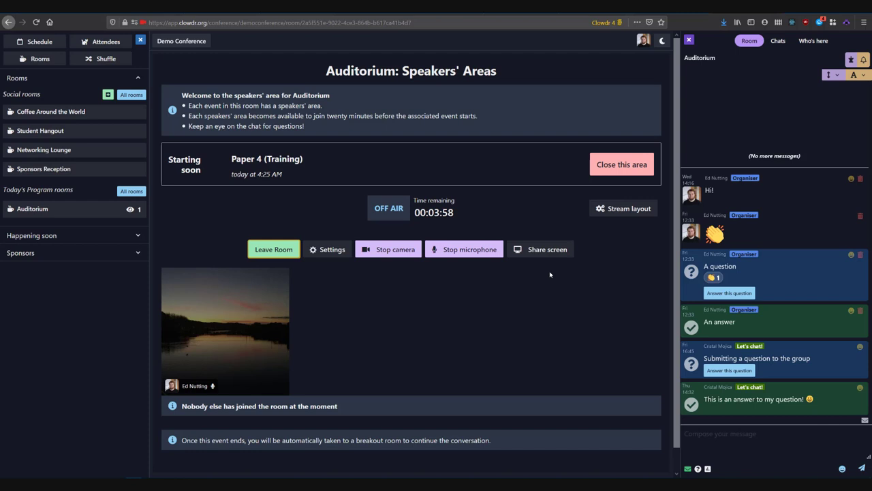
Step: Share the whale-wave.jpg window in the speakers' area and allow the browser to capture it
{"action": "left_click", "coordinate": [535, 252]}
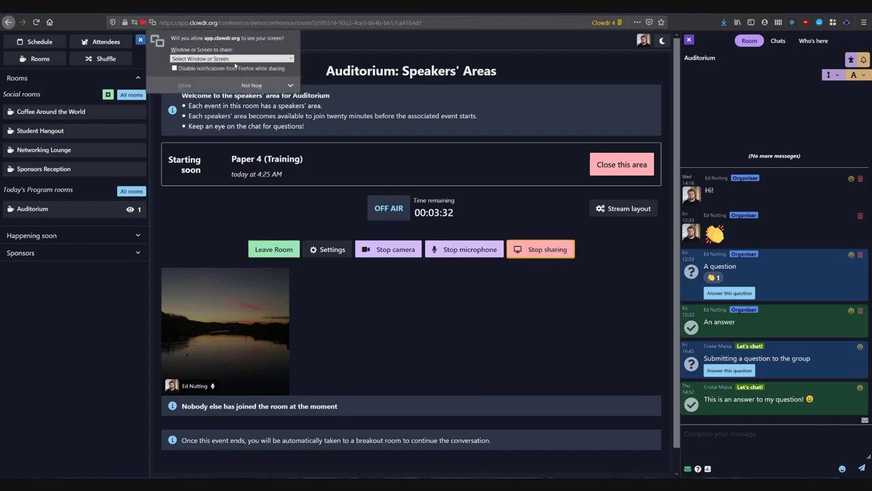
{"action": "left_click", "coordinate": [233, 60]}
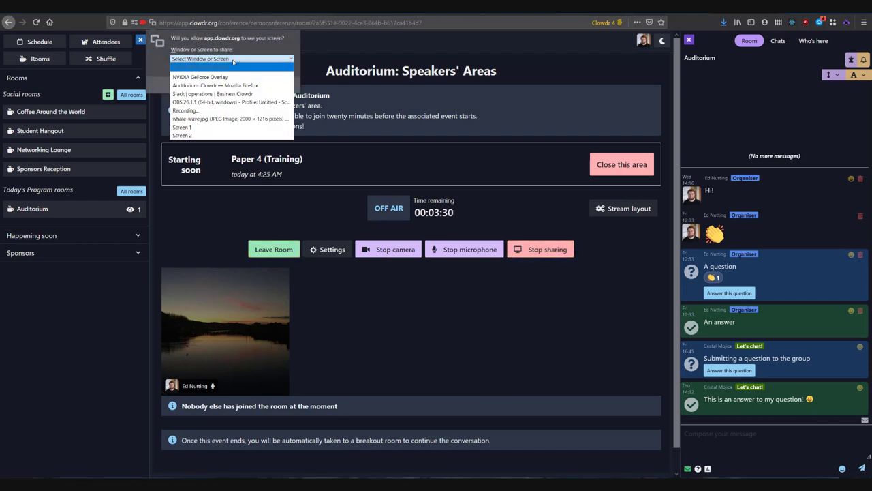
{"action": "left_click", "coordinate": [199, 120]}
{"action": "left_click", "coordinate": [204, 162]}
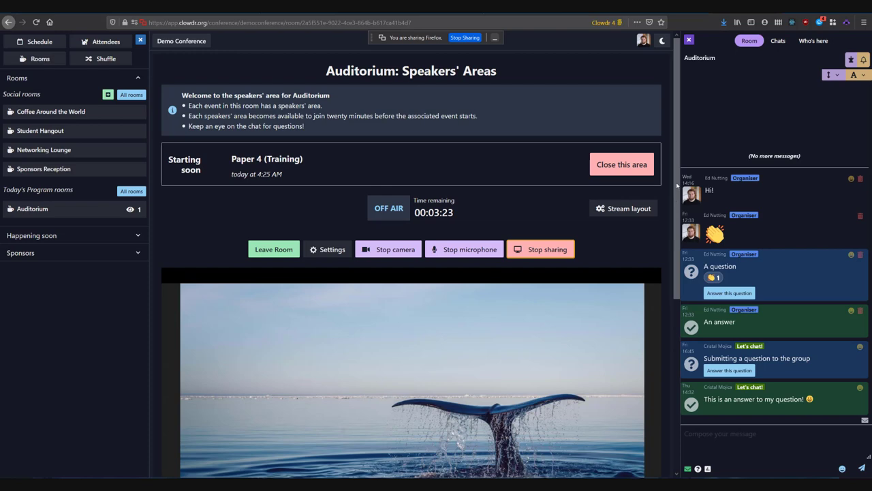
Step: Move the browser's screen-sharing indicator away from the event countdown and minimise it
{"action": "left_click_drag", "start_coordinate": [676, 186], "coordinate": [678, 278]}
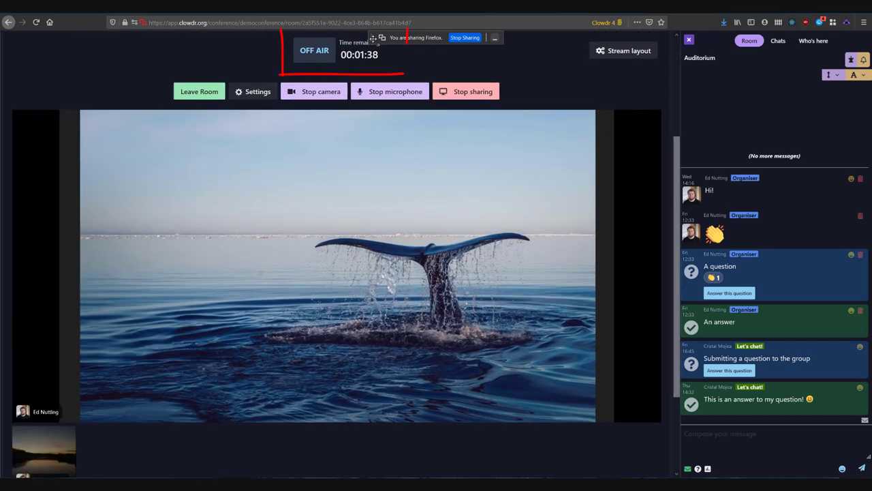
{"action": "mouse_move", "coordinate": [376, 35]}
{"action": "left_mouse_down"}
{"action": "mouse_move", "coordinate": [443, 60]}
{"action": "mouse_move", "coordinate": [681, 90]}
{"action": "mouse_move", "coordinate": [682, 100]}
{"action": "mouse_move", "coordinate": [247, 115]}
{"action": "mouse_move", "coordinate": [10, 52]}
{"action": "mouse_move", "coordinate": [15, 43]}
{"action": "left_mouse_up"}
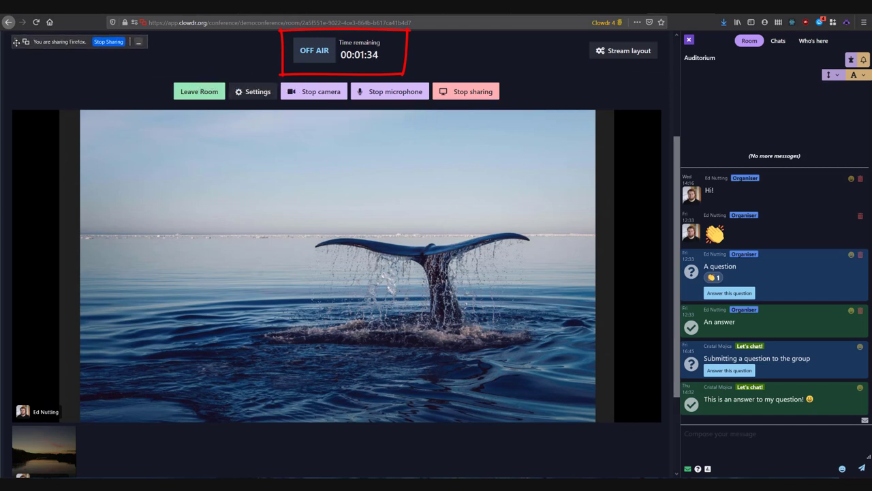
{"action": "left_click", "coordinate": [138, 44]}
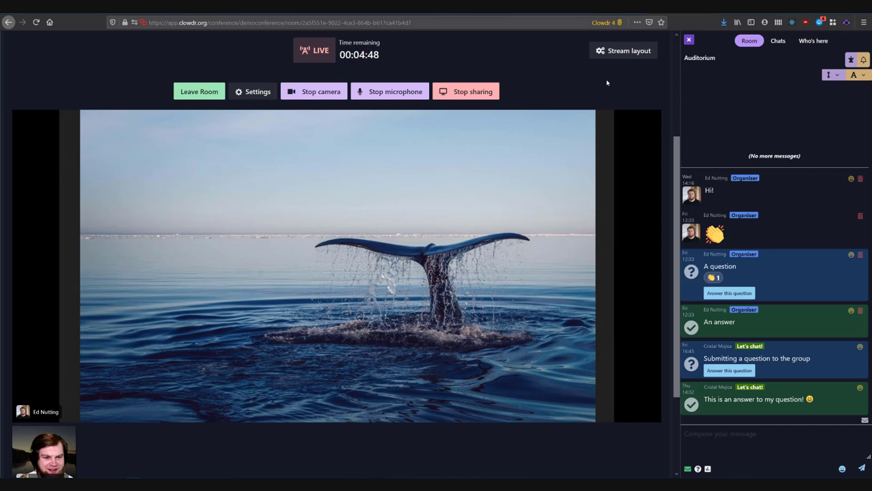
Step: Set the broadcast to the fullscreen layout using the presenter's screen stream, and close the broadcast controls
{"action": "left_click", "coordinate": [616, 55]}
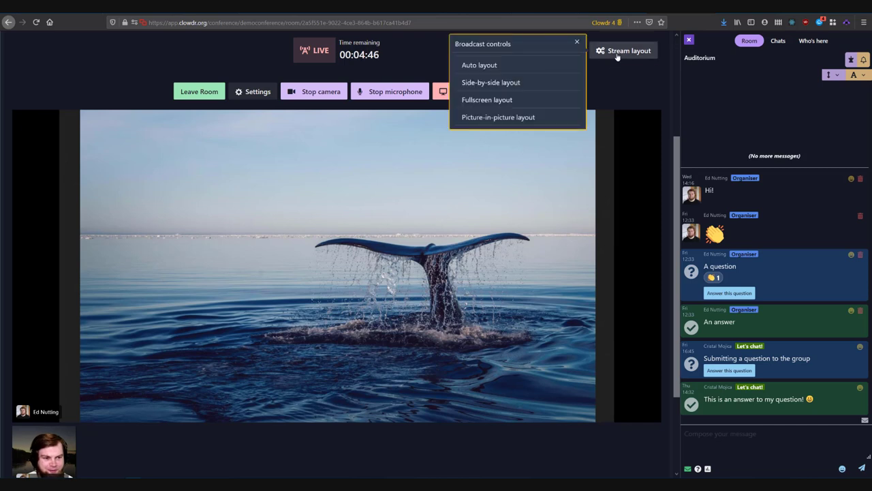
{"action": "left_click", "coordinate": [490, 100]}
{"action": "left_click", "coordinate": [499, 135]}
{"action": "left_click", "coordinate": [499, 135]}
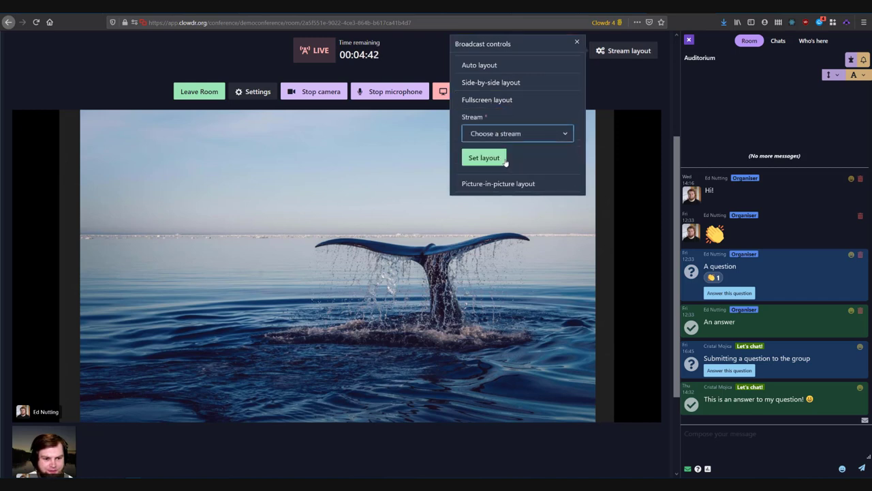
{"action": "left_click", "coordinate": [507, 139]}
{"action": "left_click", "coordinate": [510, 139]}
{"action": "key", "text": "Down"}
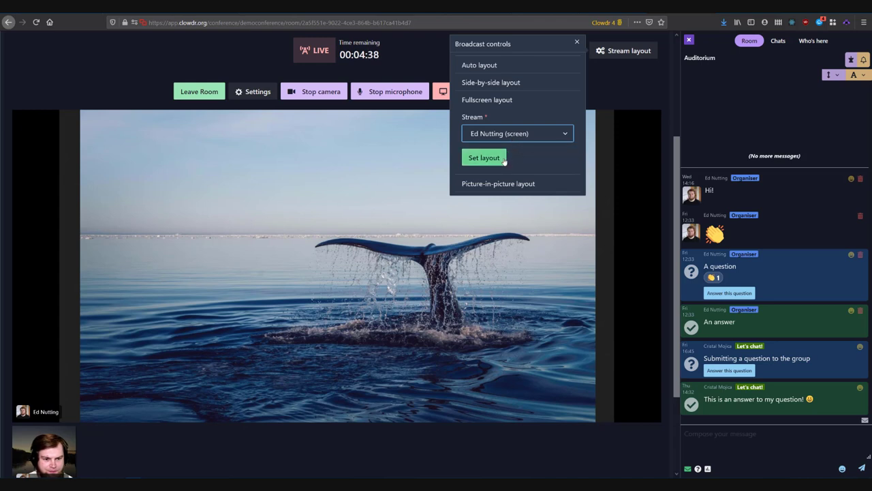
{"action": "left_click", "coordinate": [505, 159]}
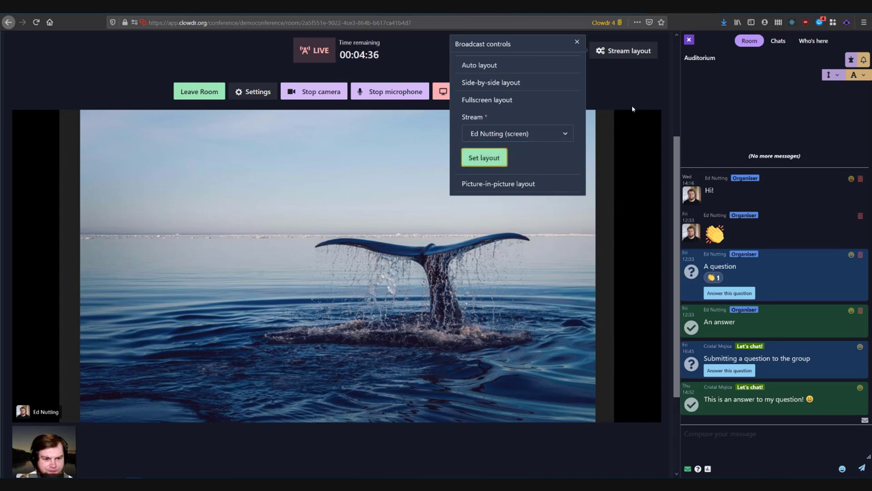
{"action": "left_click", "coordinate": [641, 86]}
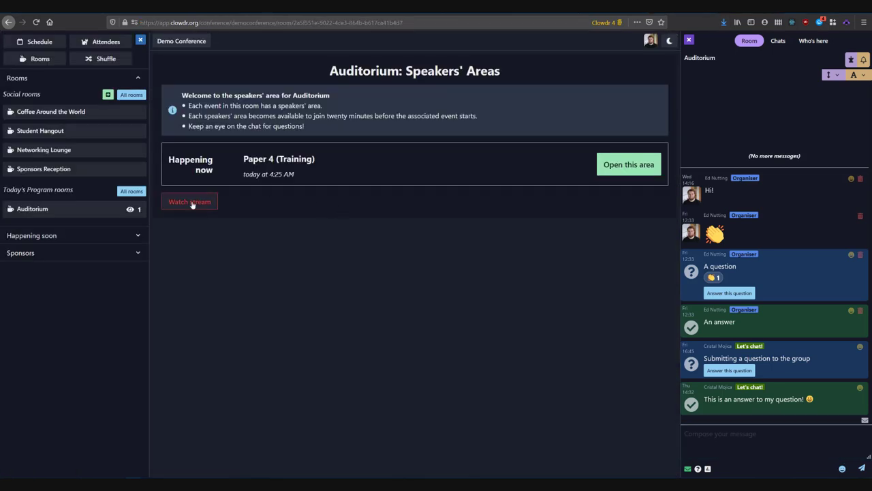
Step: Leave the speakers' area view of the Auditorium to watch the live stream as the audience sees it
{"action": "left_click", "coordinate": [189, 201]}
{"action": "left_click", "coordinate": [492, 156]}
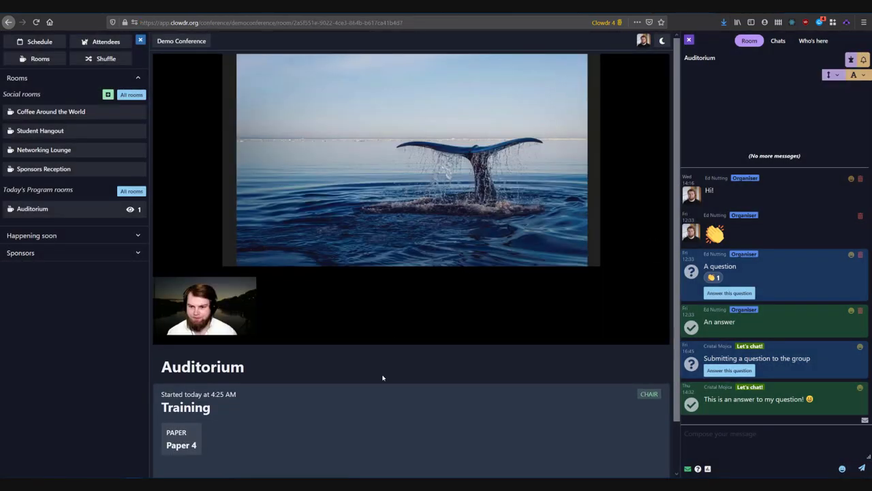
{"action": "mouse_move", "coordinate": [372, 299]}
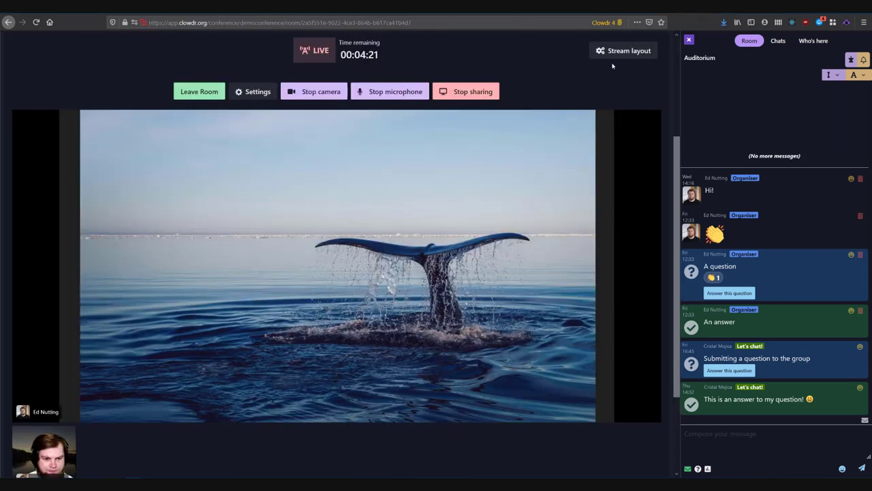
Step: Set the broadcast to the picture-in-picture layout with the presenter's screen as fullscreen panel and camera as inset panel, and close the broadcast controls
{"action": "left_click", "coordinate": [620, 52]}
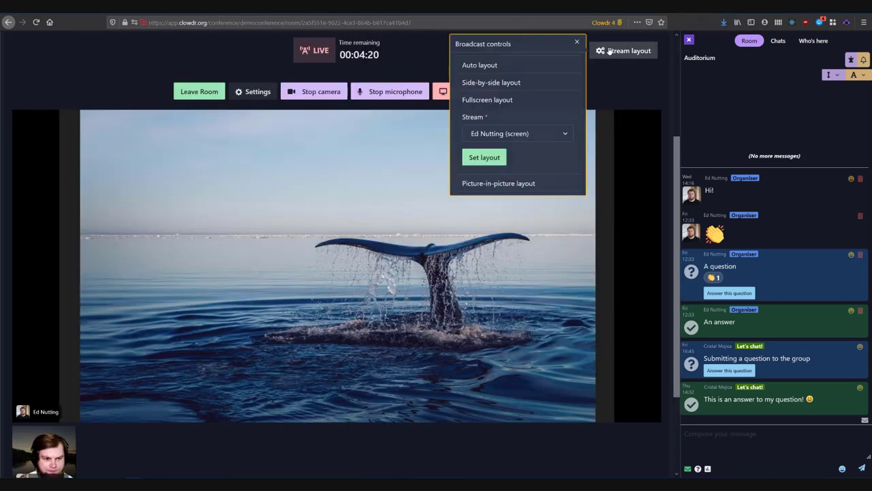
{"action": "left_click", "coordinate": [578, 186]}
{"action": "left_click", "coordinate": [570, 151]}
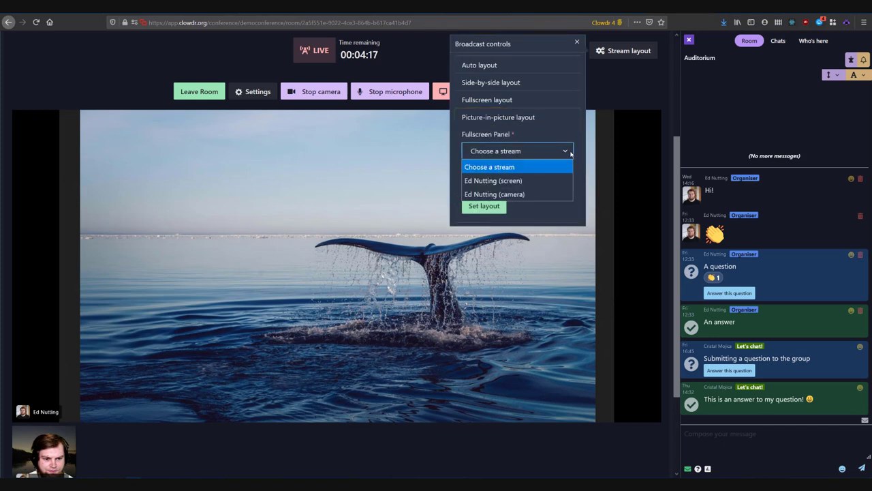
{"action": "left_click", "coordinate": [570, 153]}
{"action": "key", "text": "Down"}
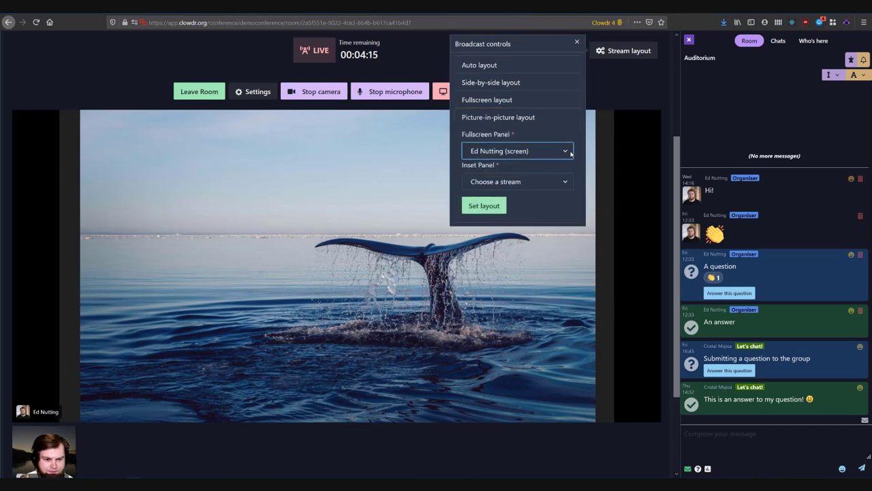
{"action": "left_click", "coordinate": [564, 181]}
{"action": "left_click", "coordinate": [566, 217]}
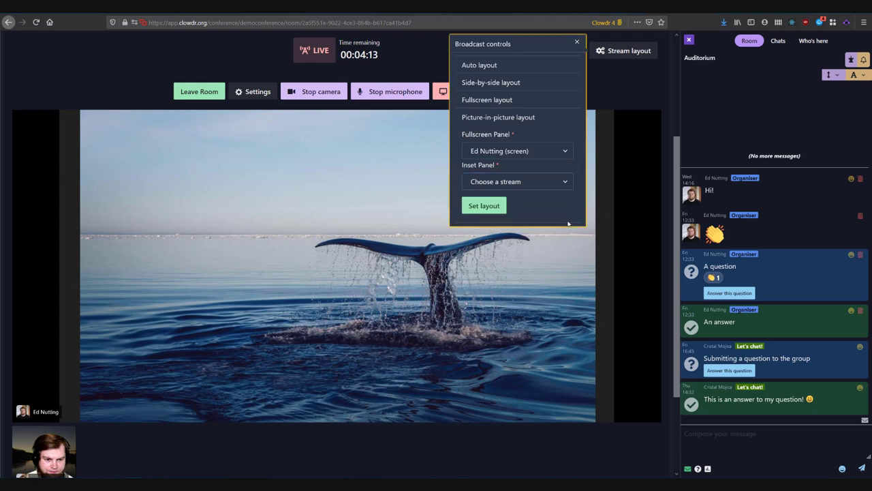
{"action": "left_click", "coordinate": [567, 183]}
{"action": "left_click", "coordinate": [556, 230]}
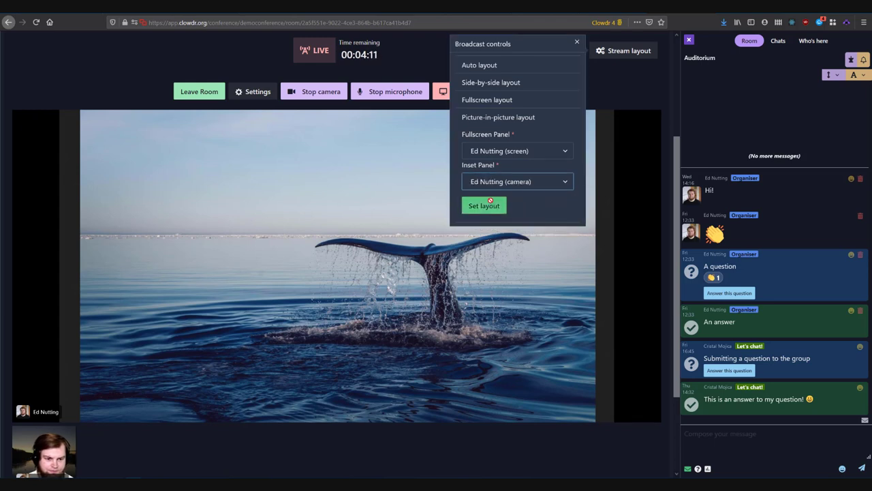
{"action": "left_click", "coordinate": [633, 99]}
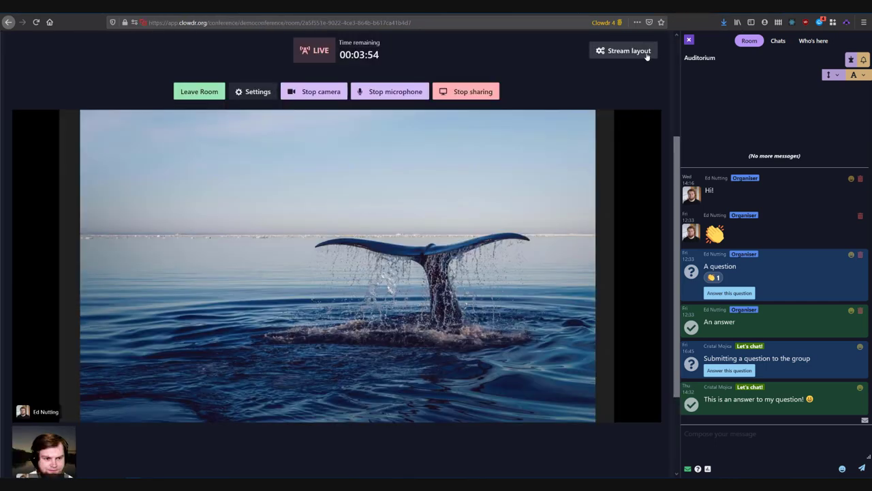
Step: Reopen the broadcast controls to view the auto layout option, and close them
{"action": "left_click", "coordinate": [647, 55]}
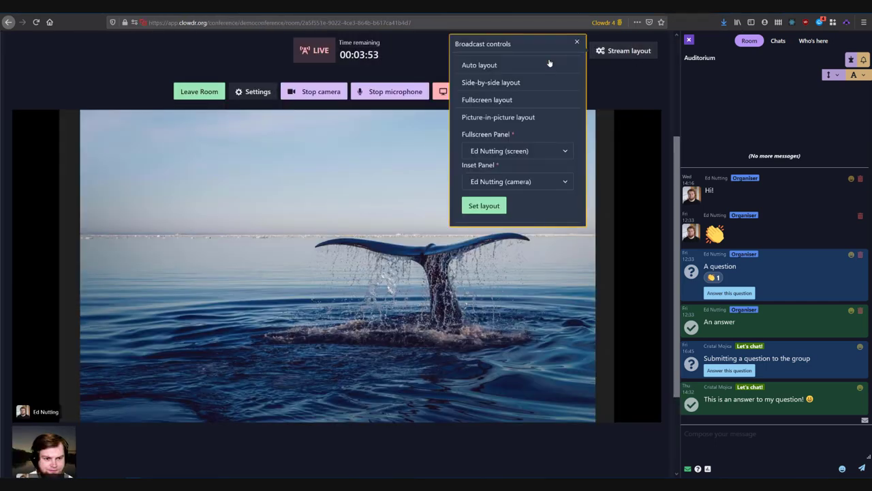
{"action": "left_click", "coordinate": [549, 64]}
{"action": "left_click", "coordinate": [629, 83]}
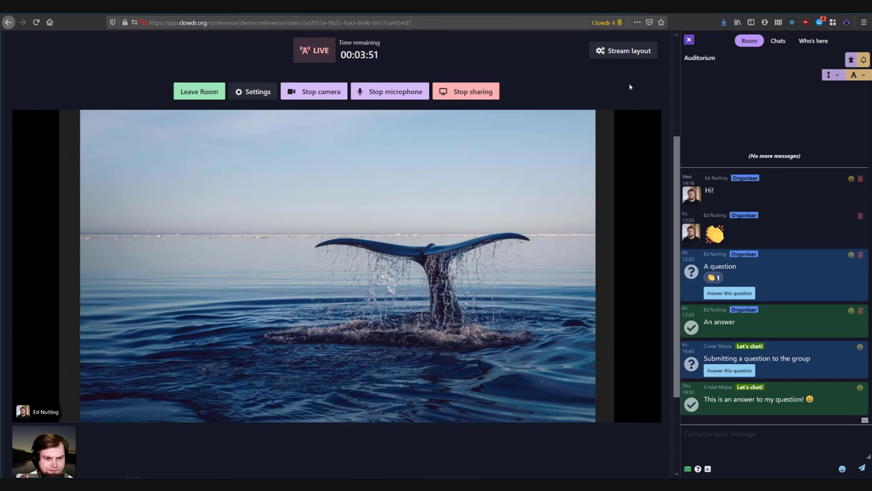